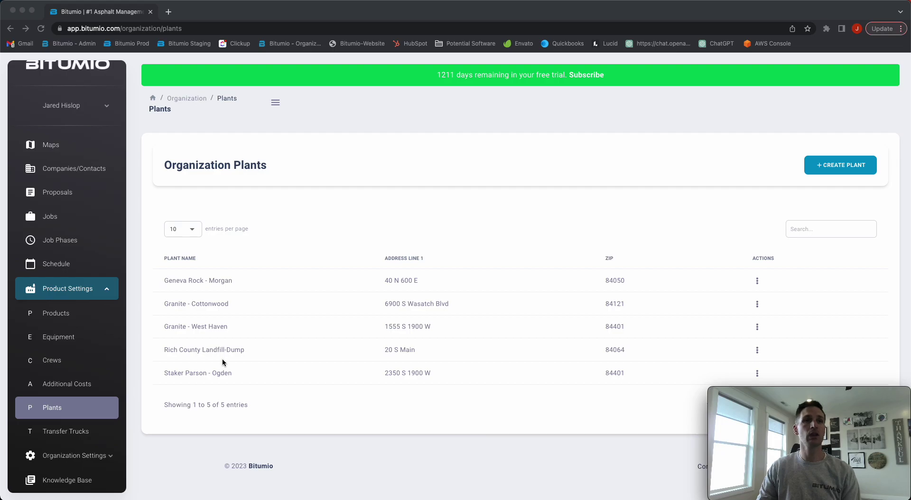
Step: Start a new plant named Staker Parson Asphalt Plant and fill in its phone number
click(830, 164)
click(173, 203)
text(Staker Parson A)
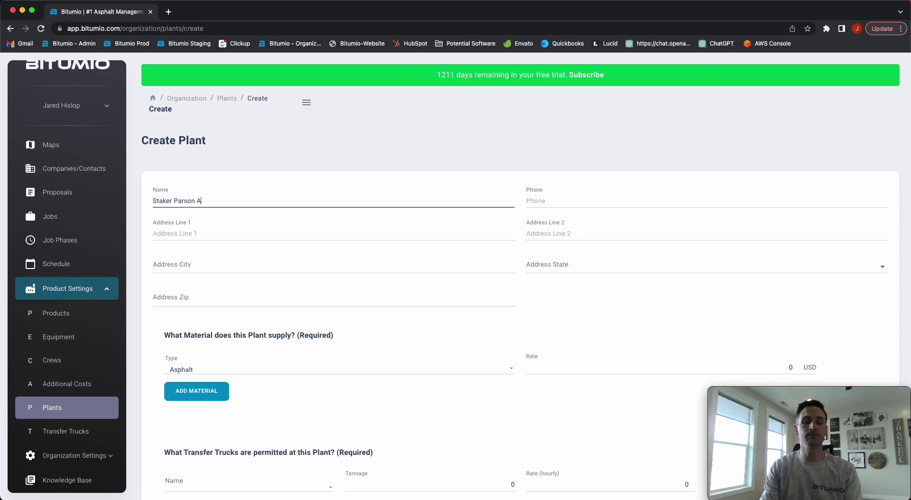
text(sphalt Plant)
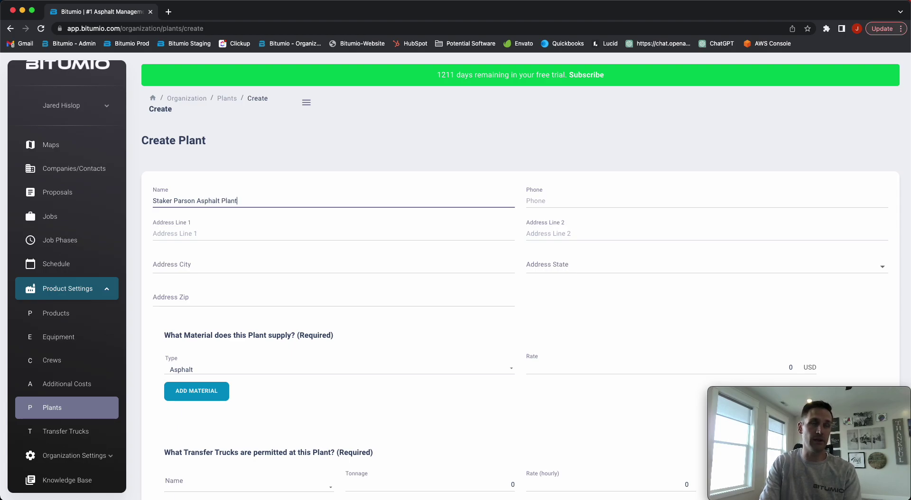
key(Tab)
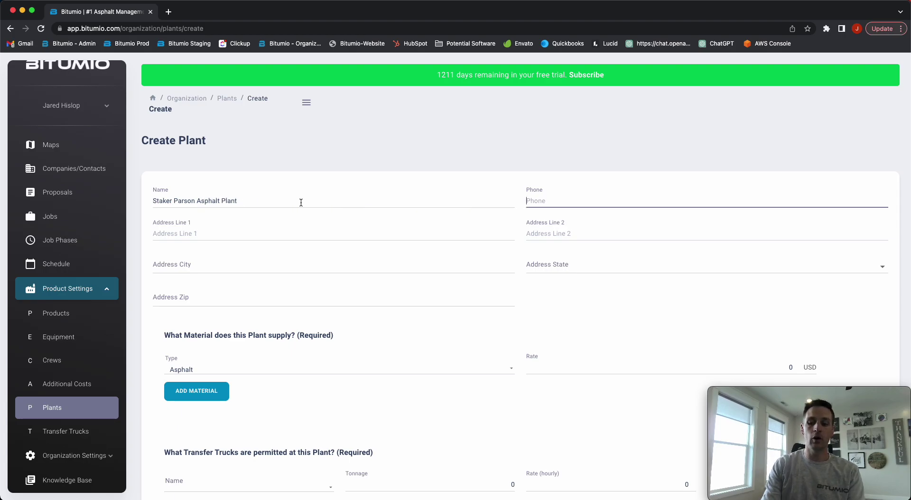
text(000-000)
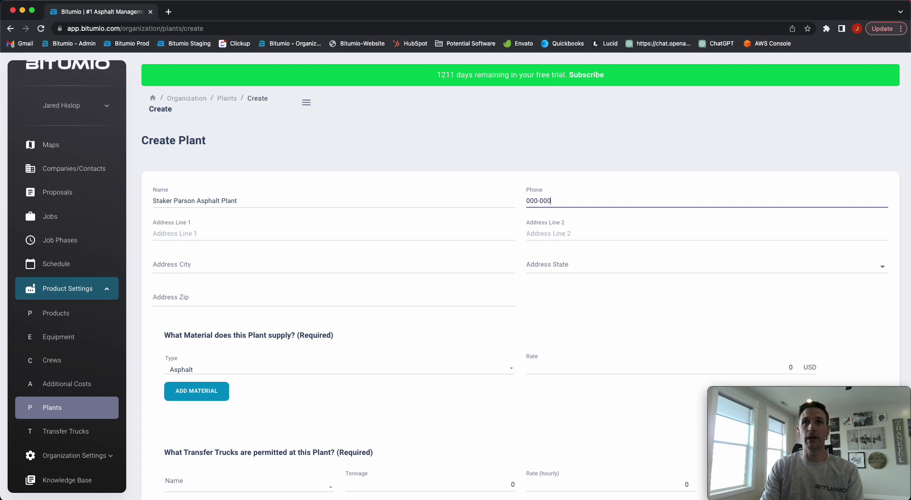
text(-0000)
key(Tab)
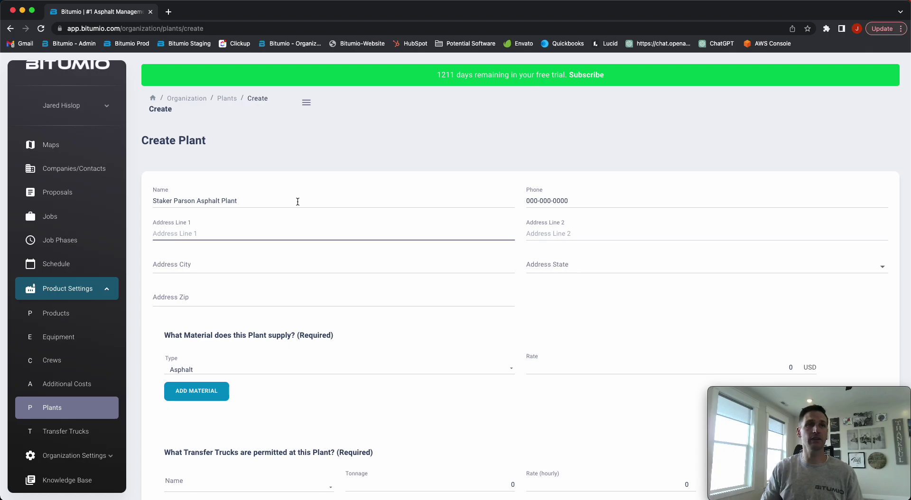
Step: Fill in the plant's street address, city, state and zip code, leaving the second address line empty
text(123)
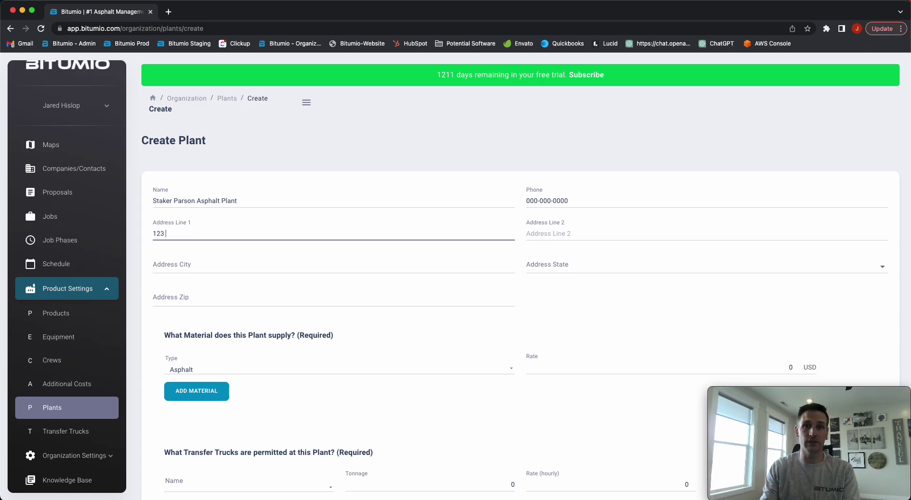
text( Main Street)
key(Tab)
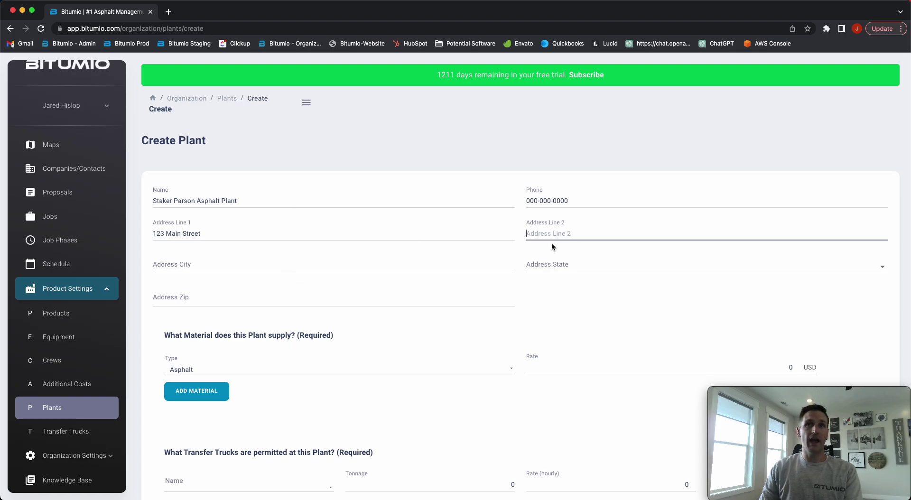
click(424, 264)
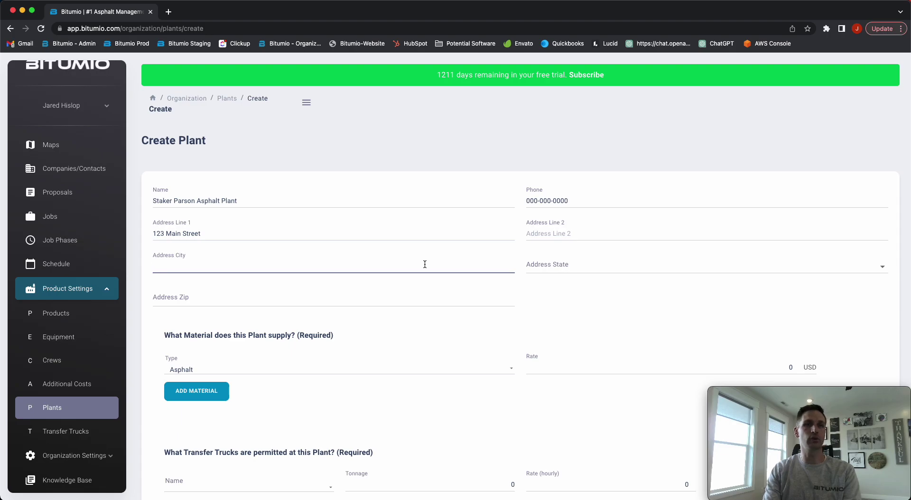
text(Wasst)
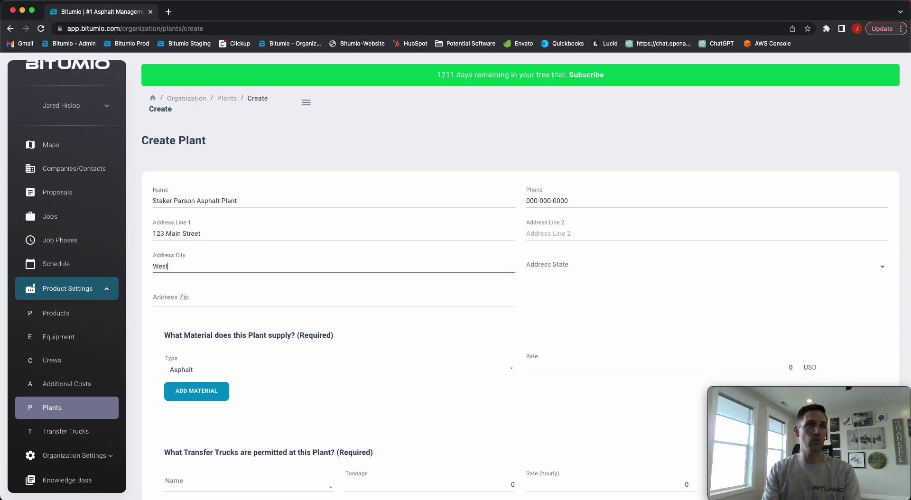
text( Valley City)
key(Tab)
text(ut)
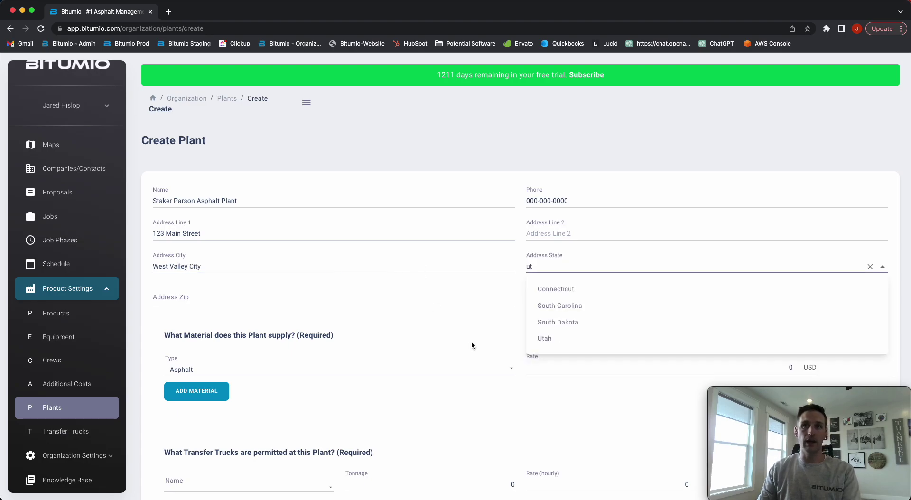
click(565, 339)
click(216, 297)
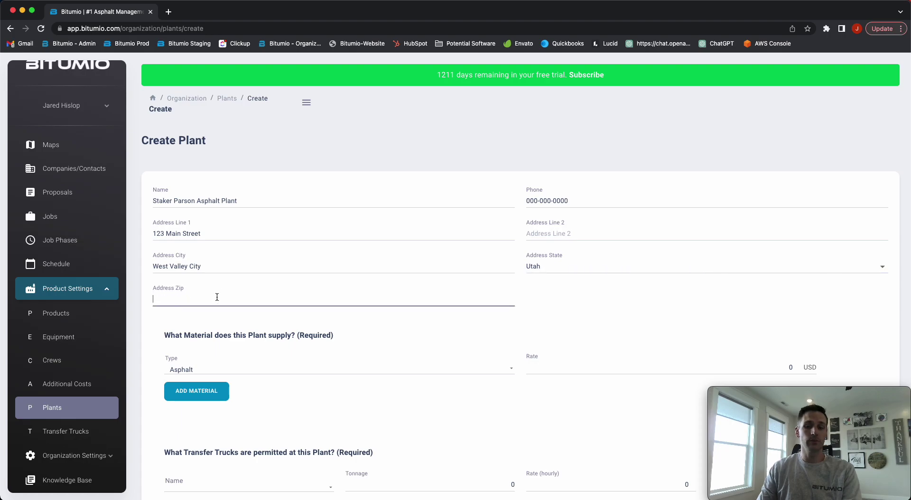
text(84321)
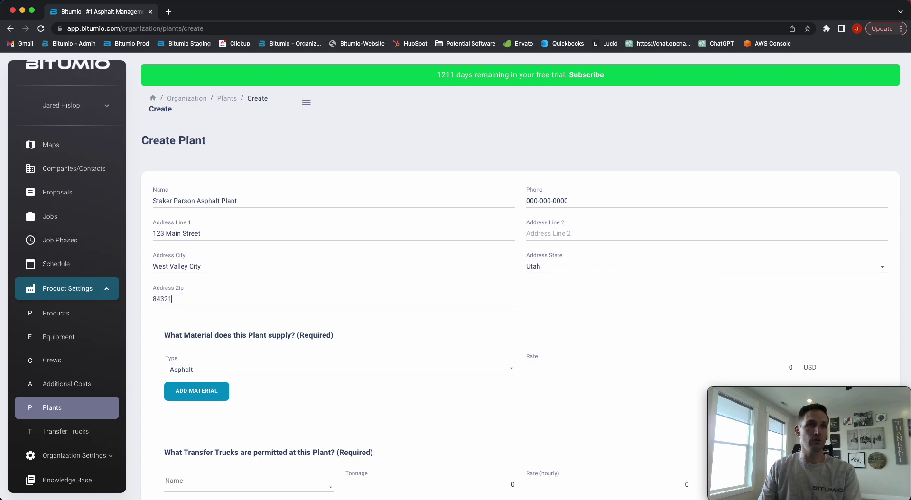
click(153, 343)
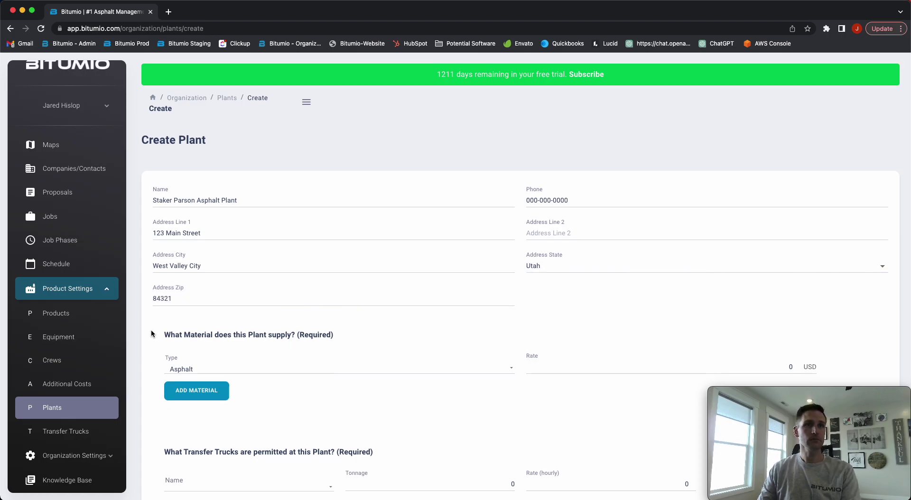
Step: Set the rate for the plant's Asphalt material to 25 USD
scroll(151, 329, down, 3)
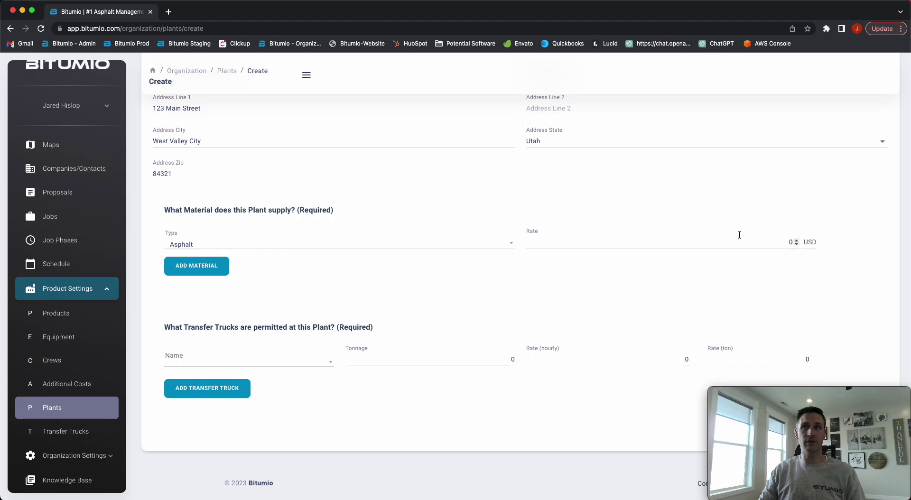
click(807, 247)
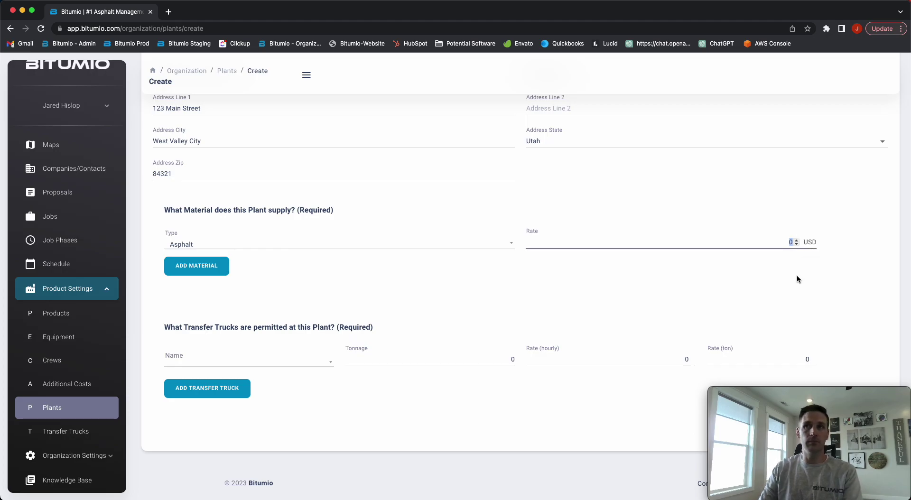
text(25)
click(566, 308)
Step: Choose Single Truck as the first transfer truck permitted at the plant
scroll(534, 307, down, 1)
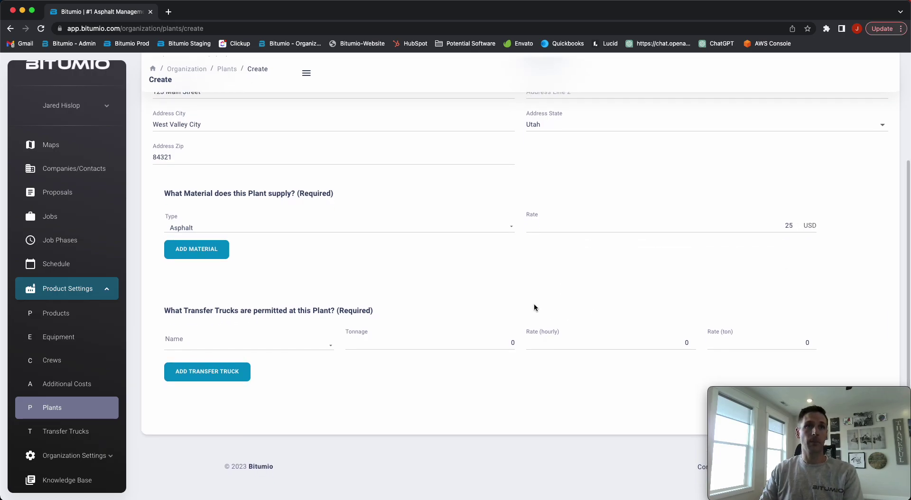
click(275, 346)
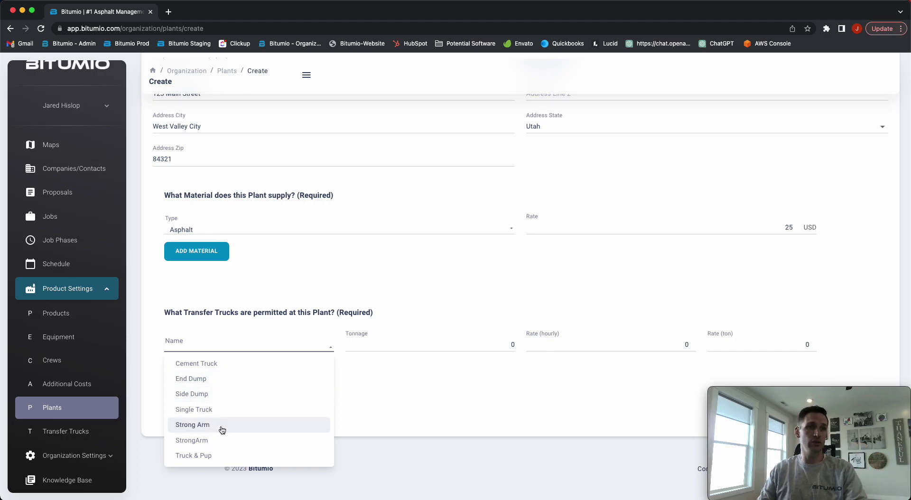
click(221, 409)
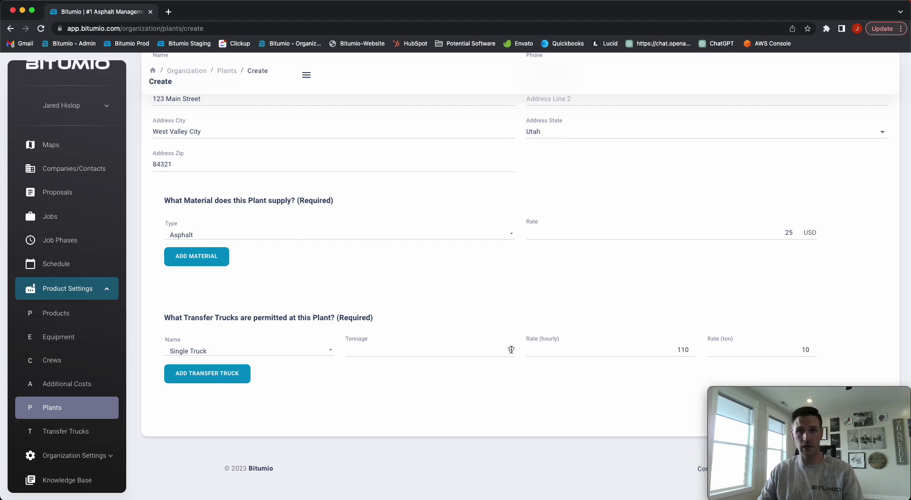
click(680, 350)
text(1)
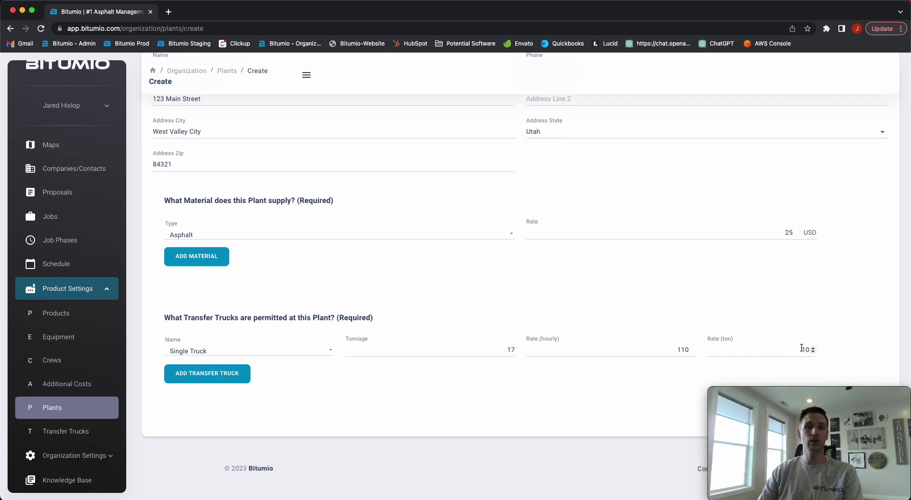
Step: Add a second permitted transfer truck and choose StrongArm for it
click(214, 376)
click(212, 403)
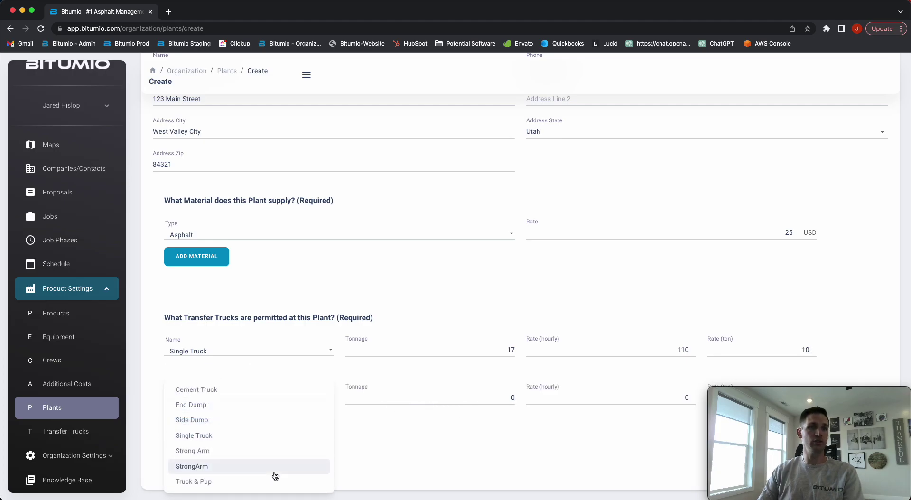
click(260, 471)
scroll(462, 388, down, 2)
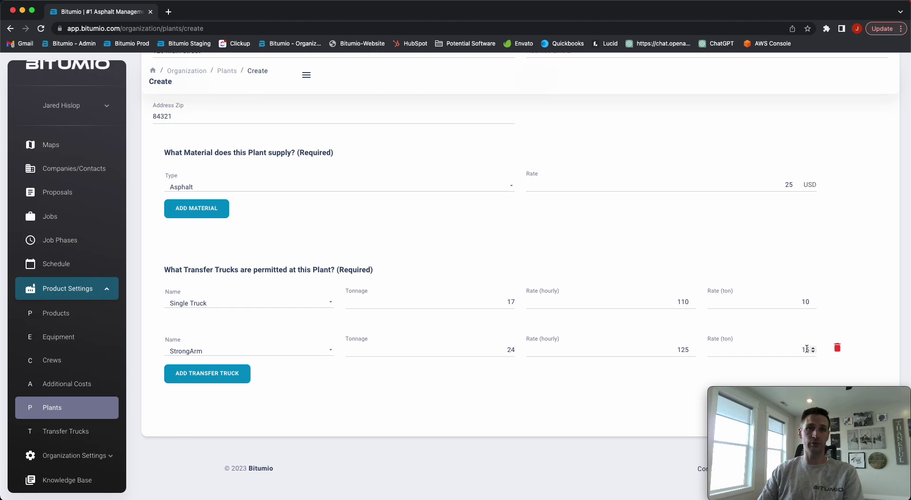
Step: Add a second supplied material of type Debris with a rate of 0 USD
scroll(473, 388, up, 3)
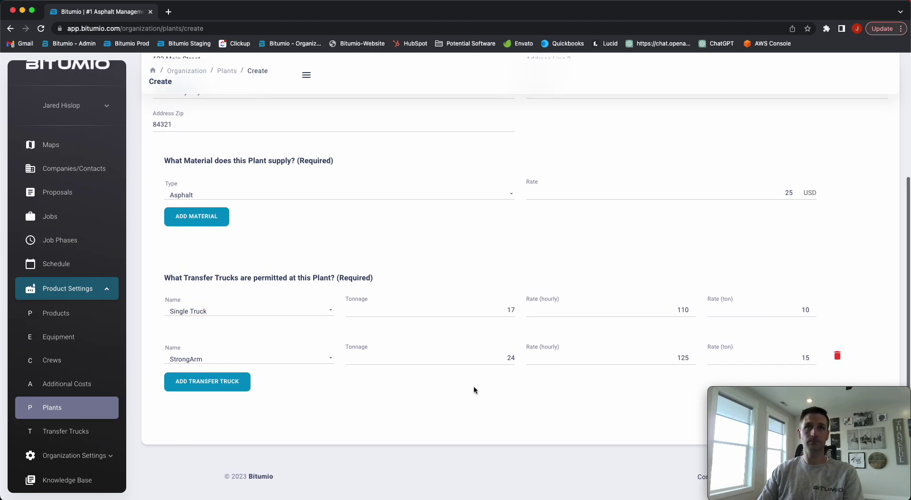
scroll(473, 390, up, 3)
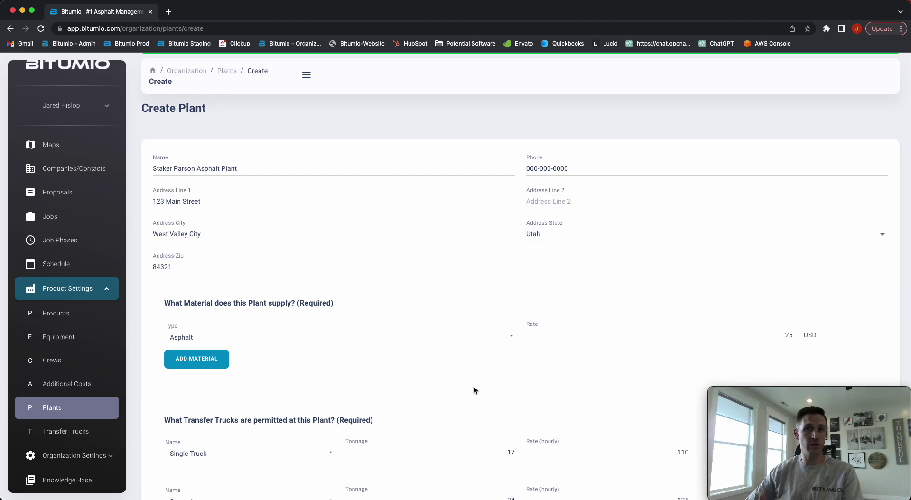
scroll(476, 388, down, 3)
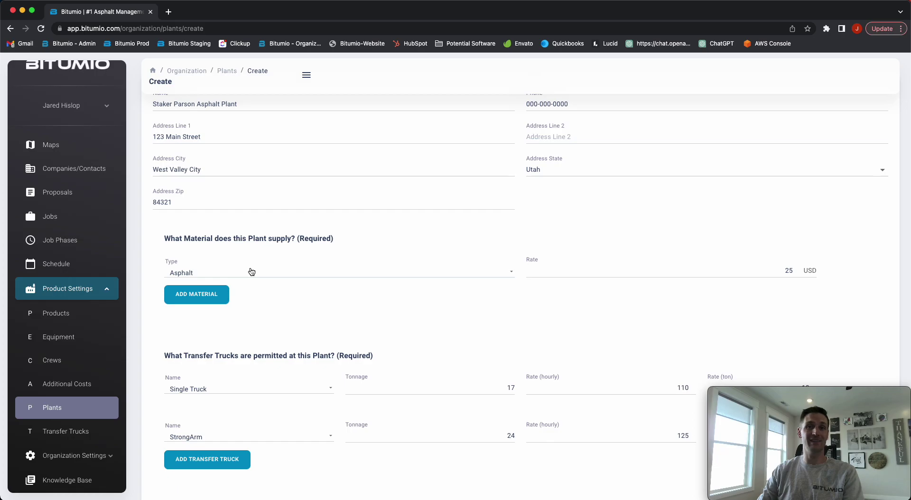
click(193, 295)
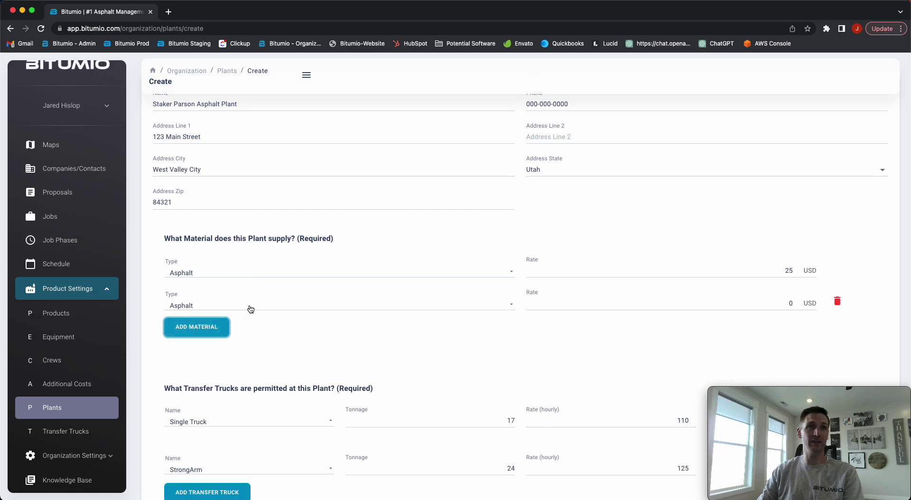
click(249, 305)
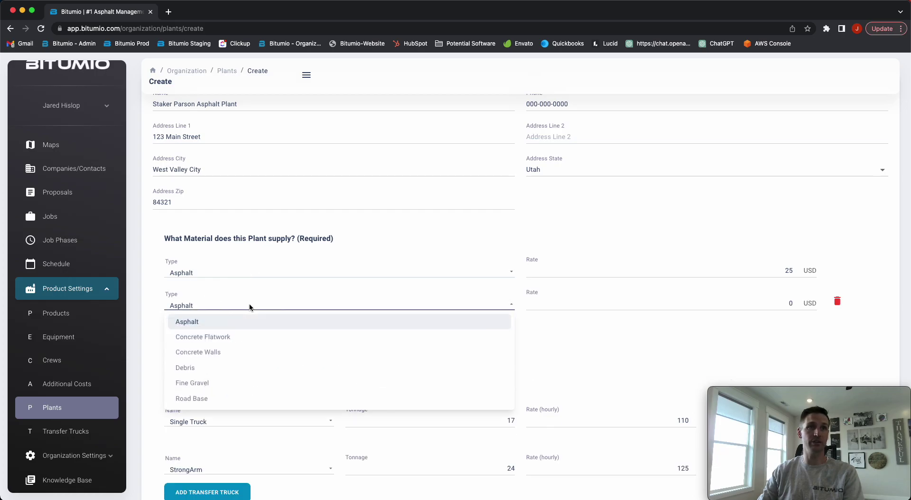
click(258, 369)
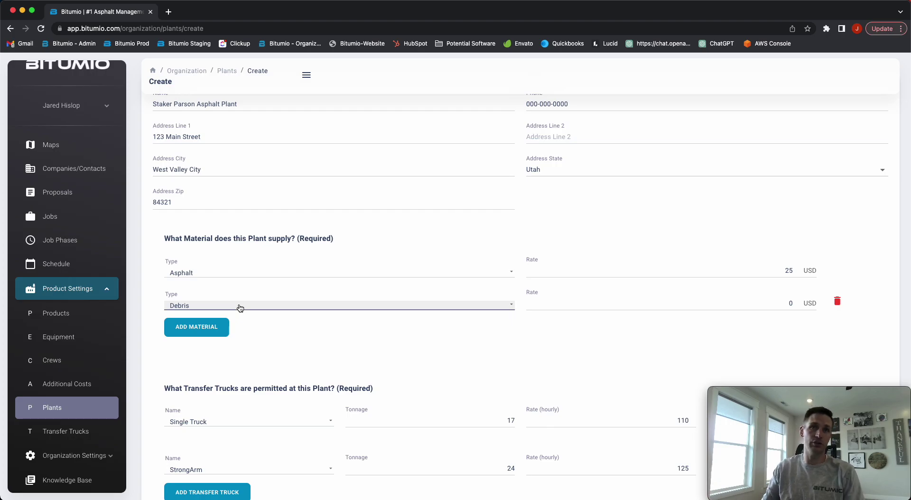
click(790, 303)
text(5)
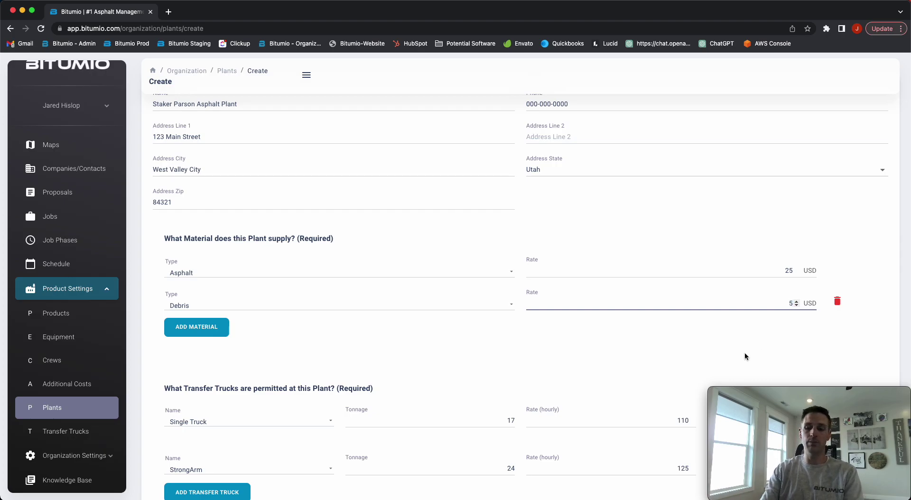
key(BackSpace)
text(0)
click(535, 341)
Step: Add a third permitted transfer truck and choose Side Dump for it
scroll(534, 339, down, 1)
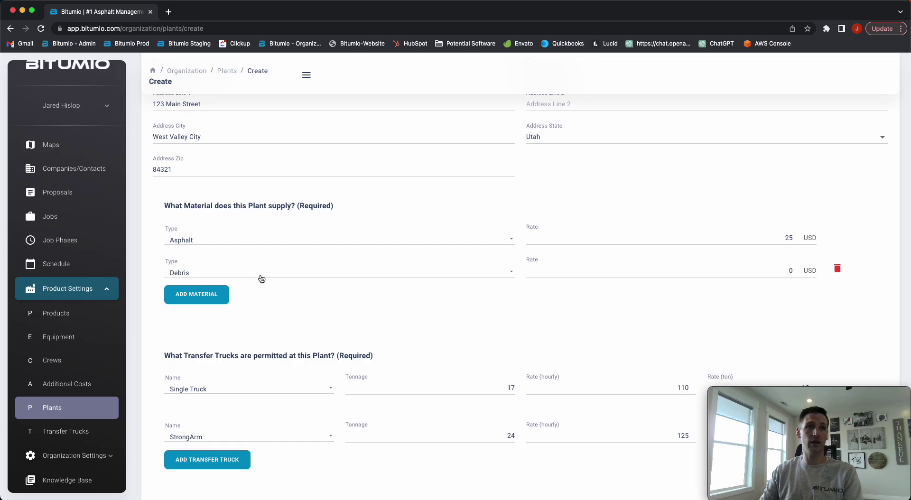
scroll(260, 278, down, 4)
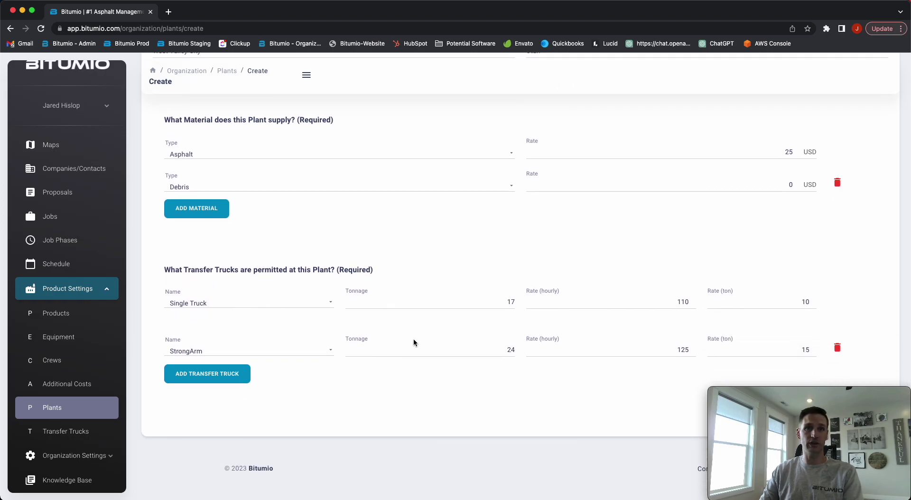
click(227, 374)
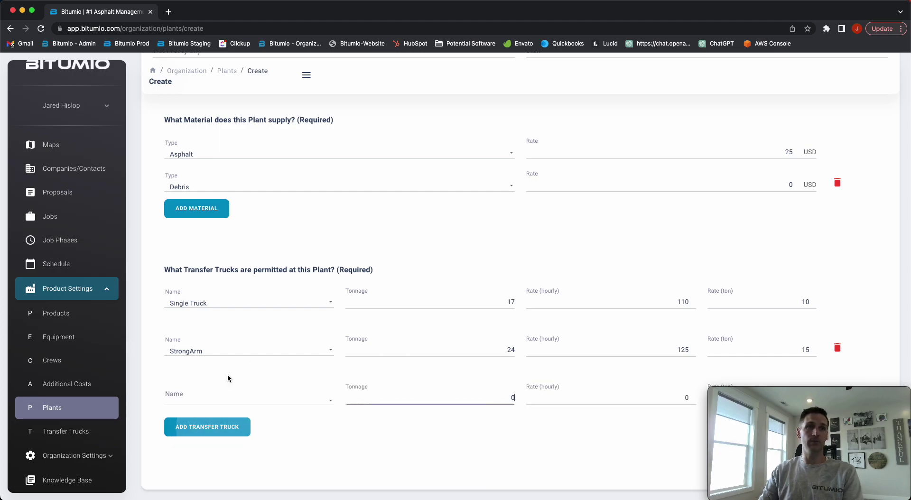
click(241, 405)
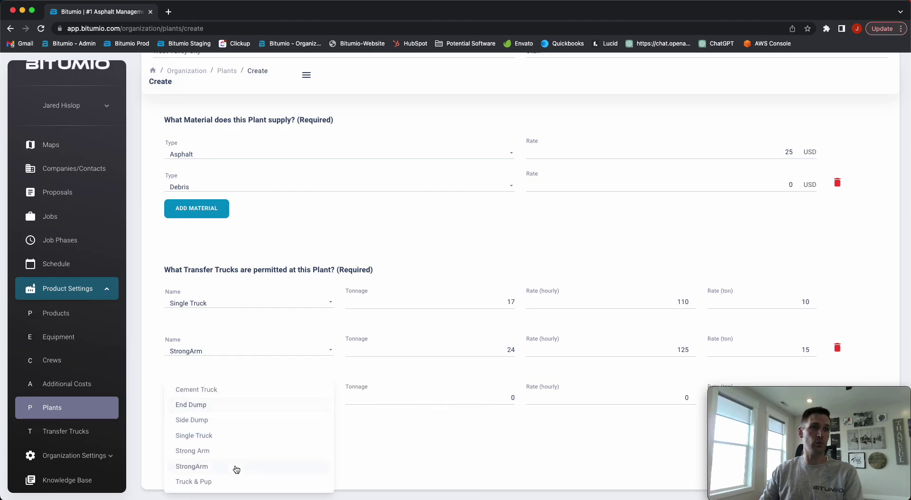
click(221, 423)
scroll(361, 438, down, 2)
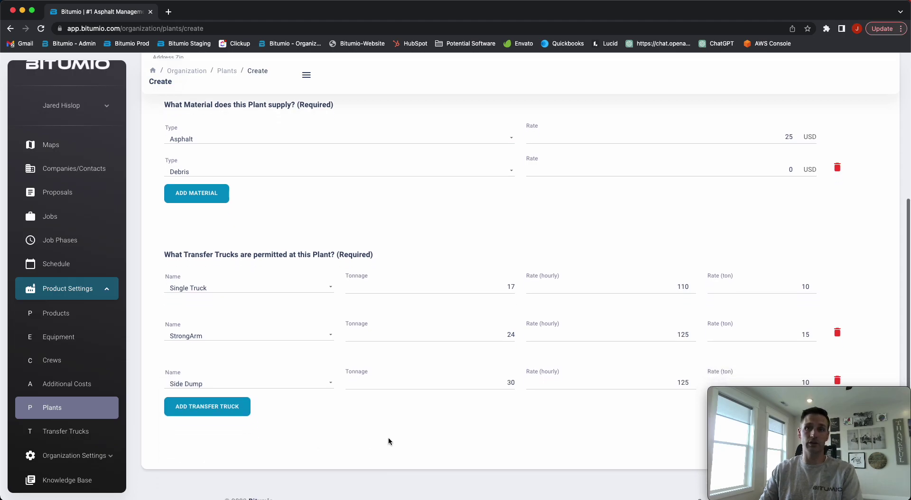
Step: Review the plant's contact details, supplied materials and permitted transfer trucks in the form
scroll(386, 435, up, 5)
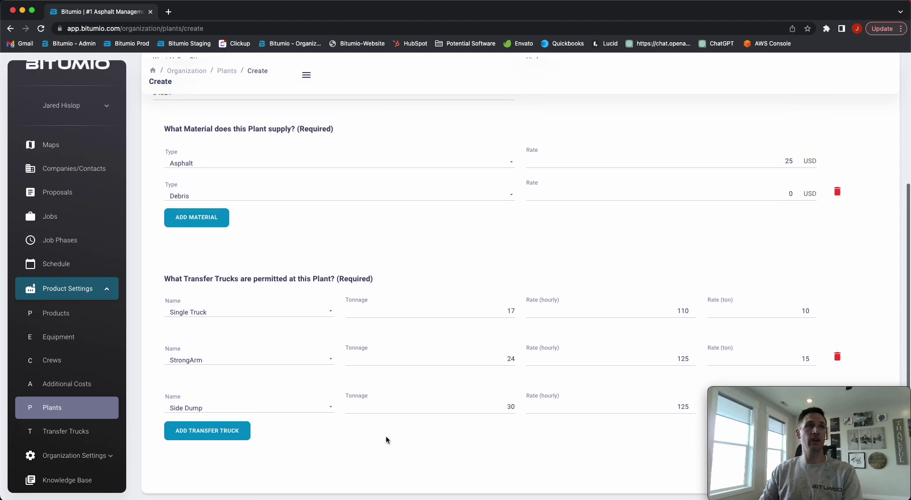
scroll(386, 436, up, 1)
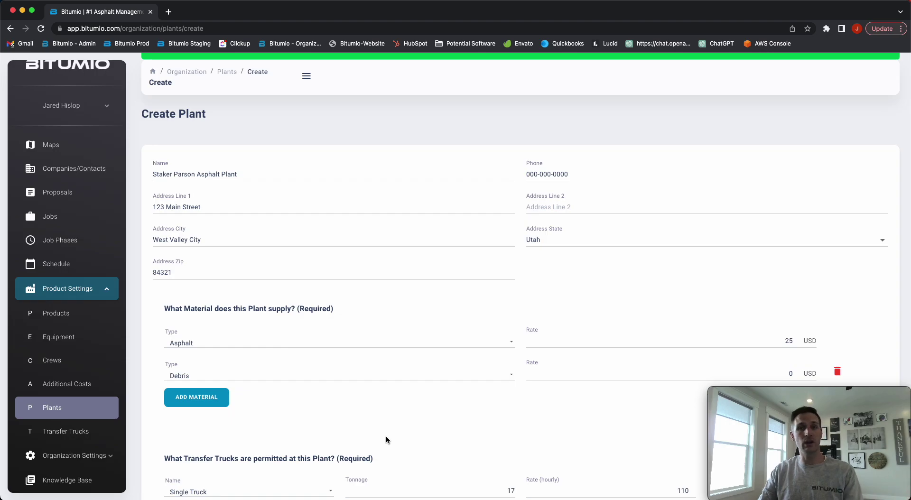
scroll(435, 423, down, 2)
scroll(438, 421, down, 6)
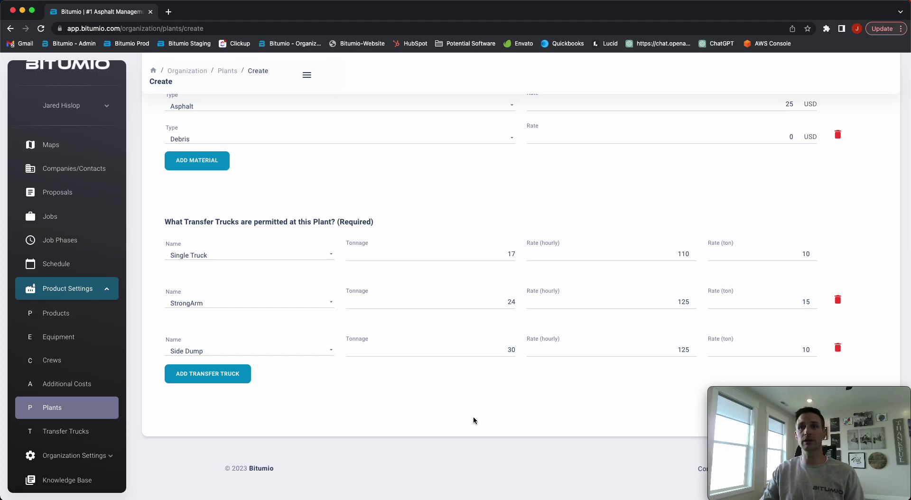
scroll(551, 419, down, 1)
scroll(551, 418, up, 10)
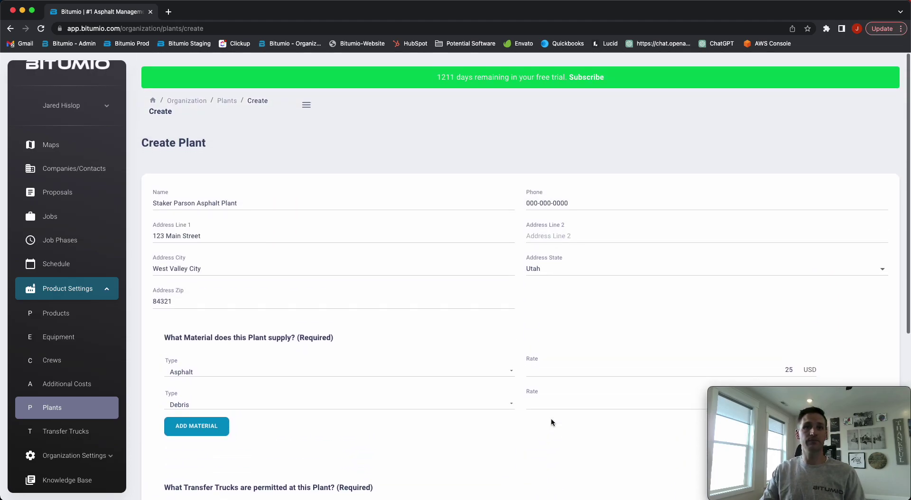